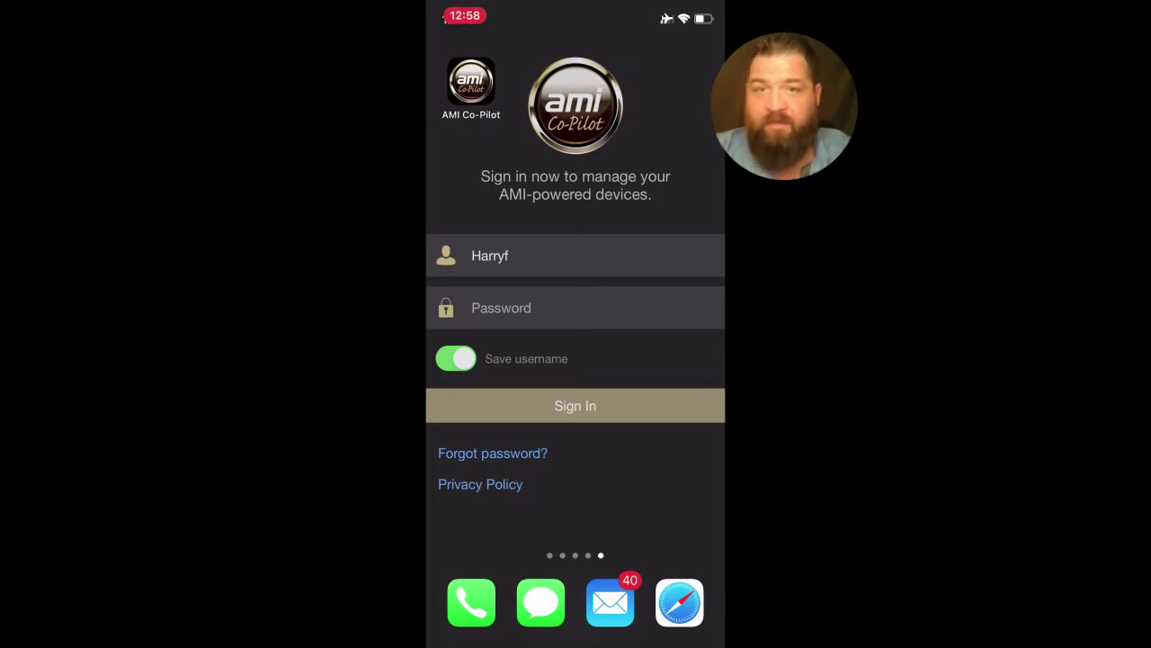
Step: Launch AMI Co-Pilot and open the location listed just before KJ in the jukebox view of all locations
{"action": "left_click", "coordinate": [470, 81]}
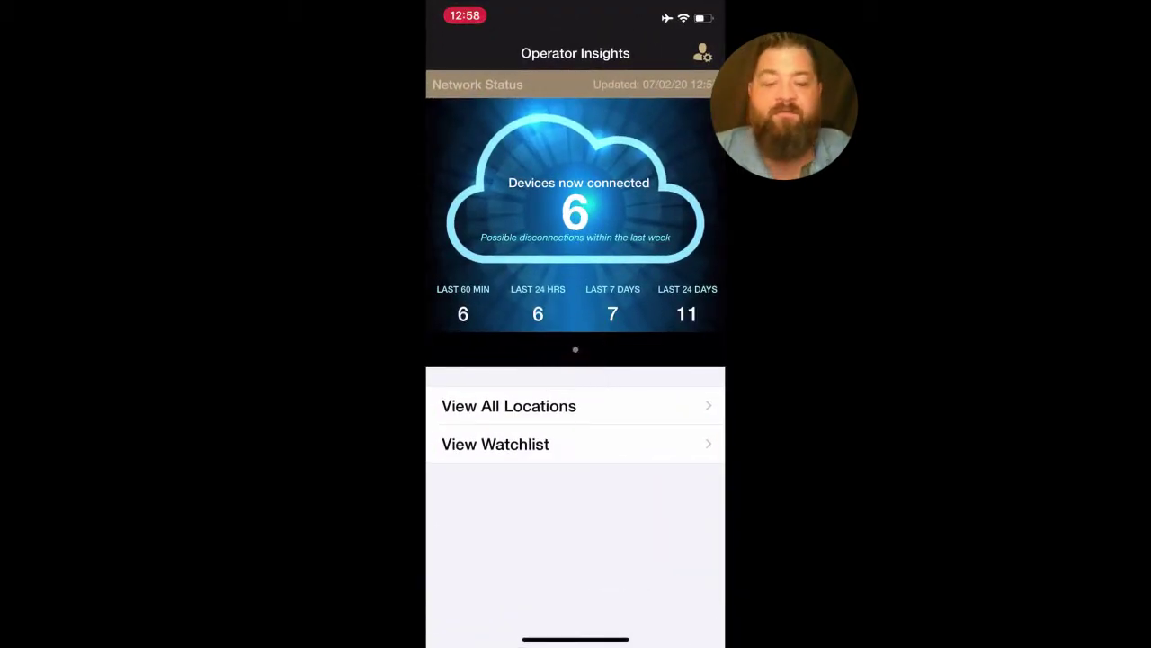
{"action": "left_click", "coordinate": [509, 406]}
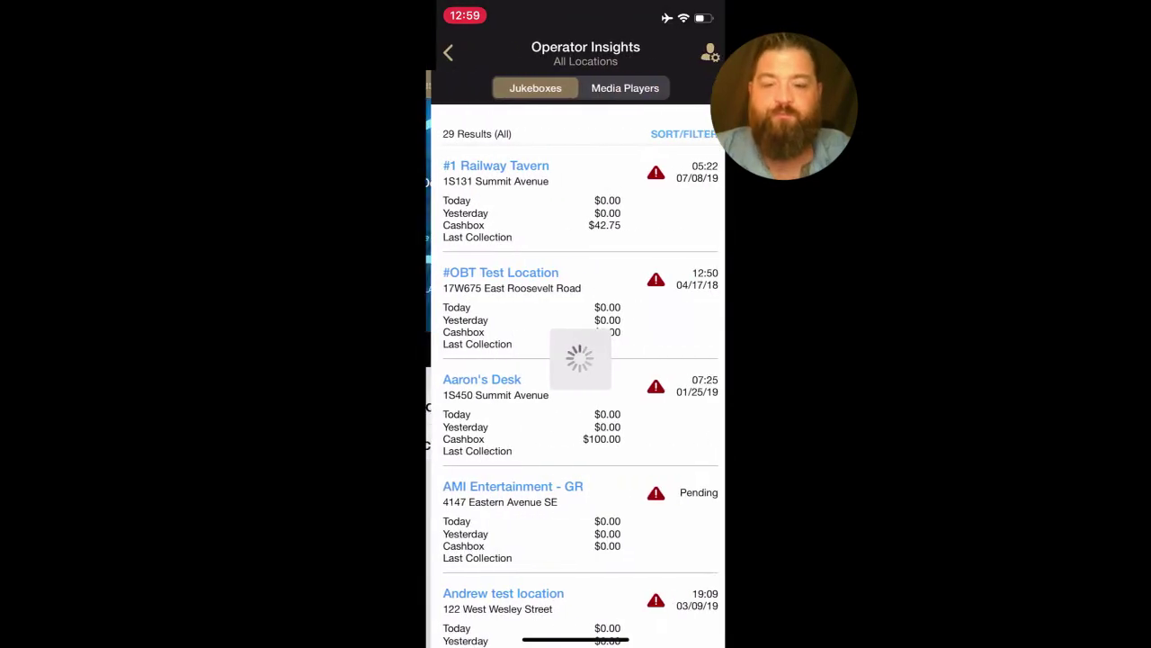
{"action": "scroll", "coordinate": [576, 395], "scroll_direction": "down", "scroll_amount": 10}
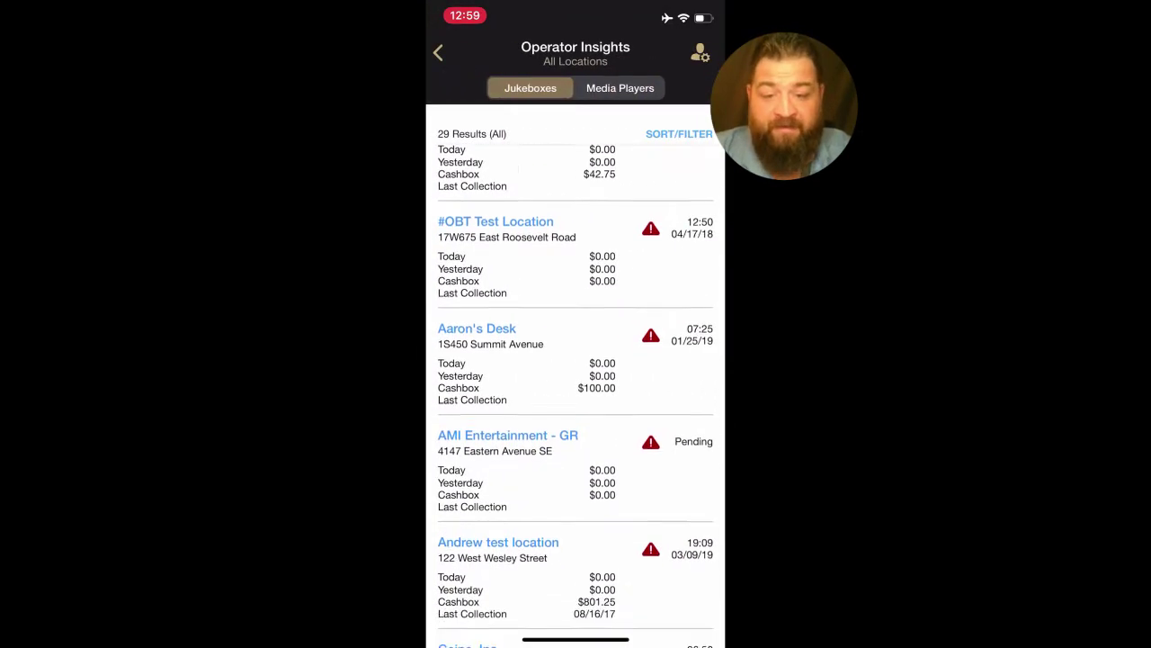
{"action": "scroll", "coordinate": [576, 396], "scroll_direction": "down", "scroll_amount": 5}
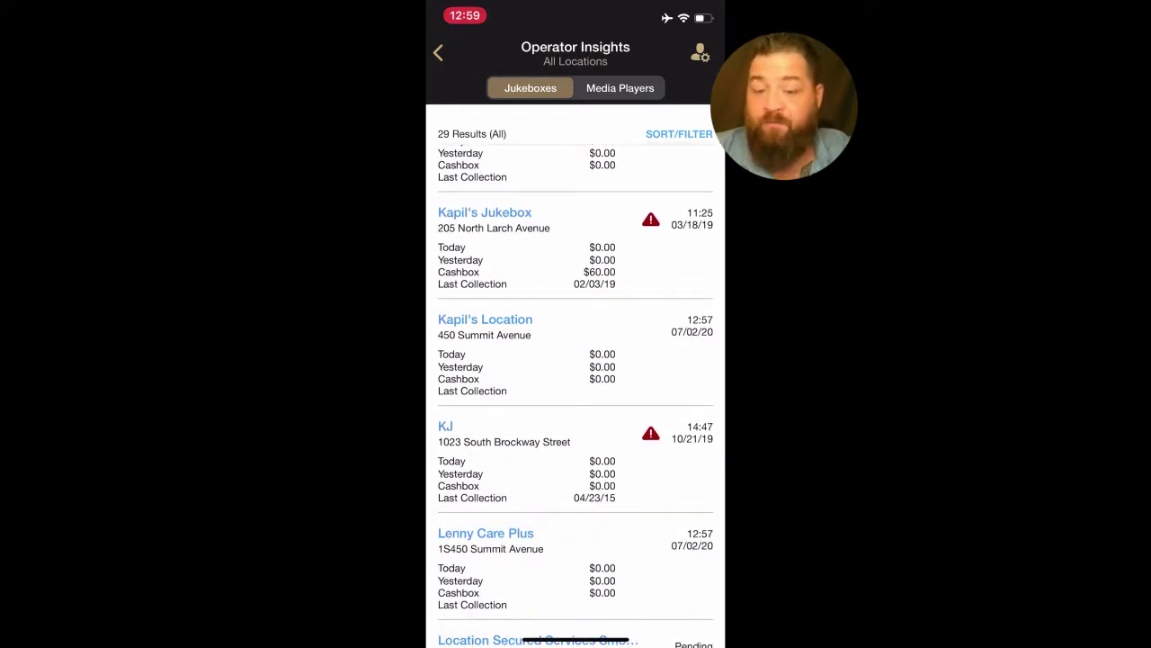
{"action": "left_click", "coordinate": [485, 326]}
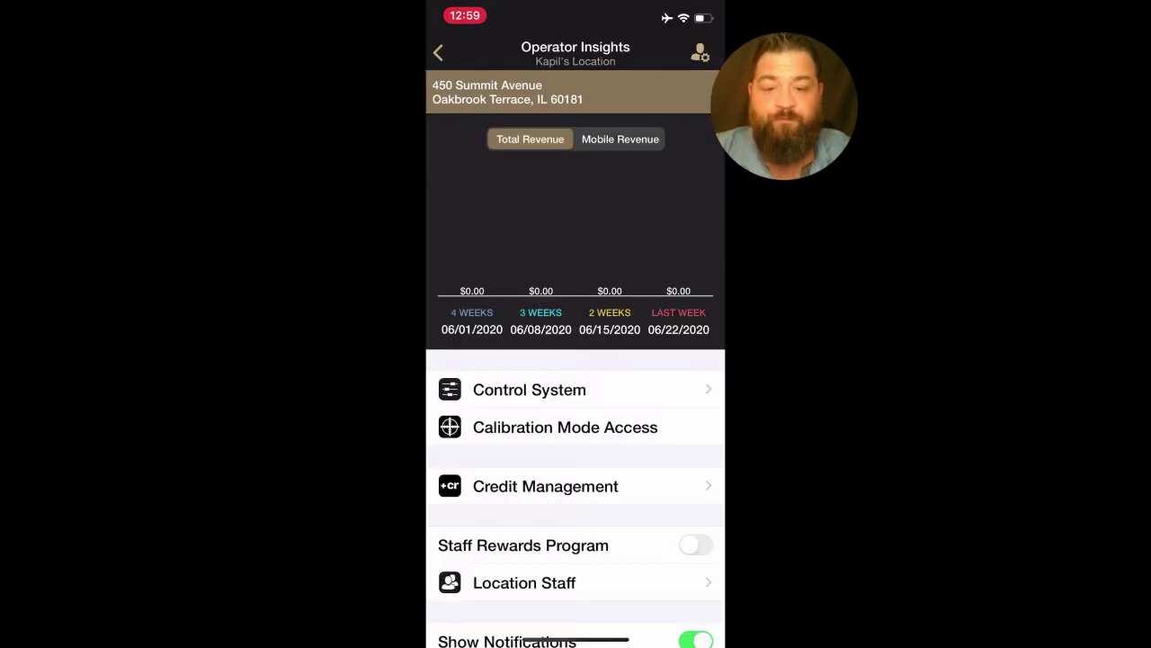
Step: Add 2 credits to the location in Credit Management, save, and confirm the charge
{"action": "scroll", "coordinate": [576, 450], "scroll_direction": "down", "scroll_amount": 3}
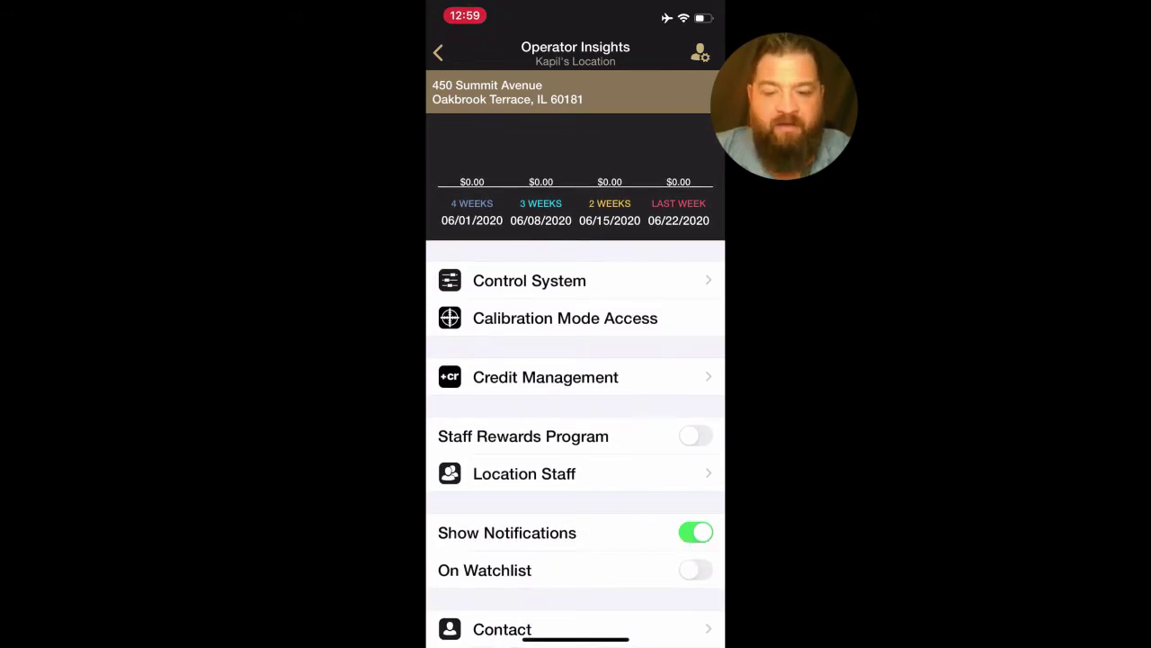
{"action": "left_click", "coordinate": [545, 377]}
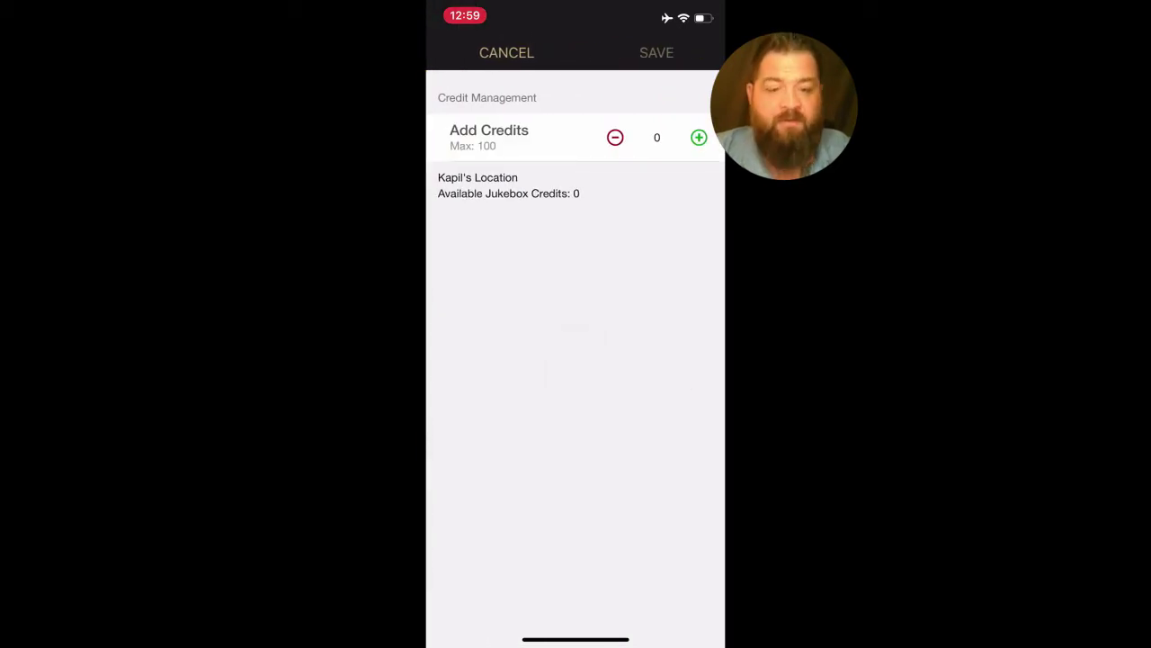
{"action": "left_click", "coordinate": [699, 137]}
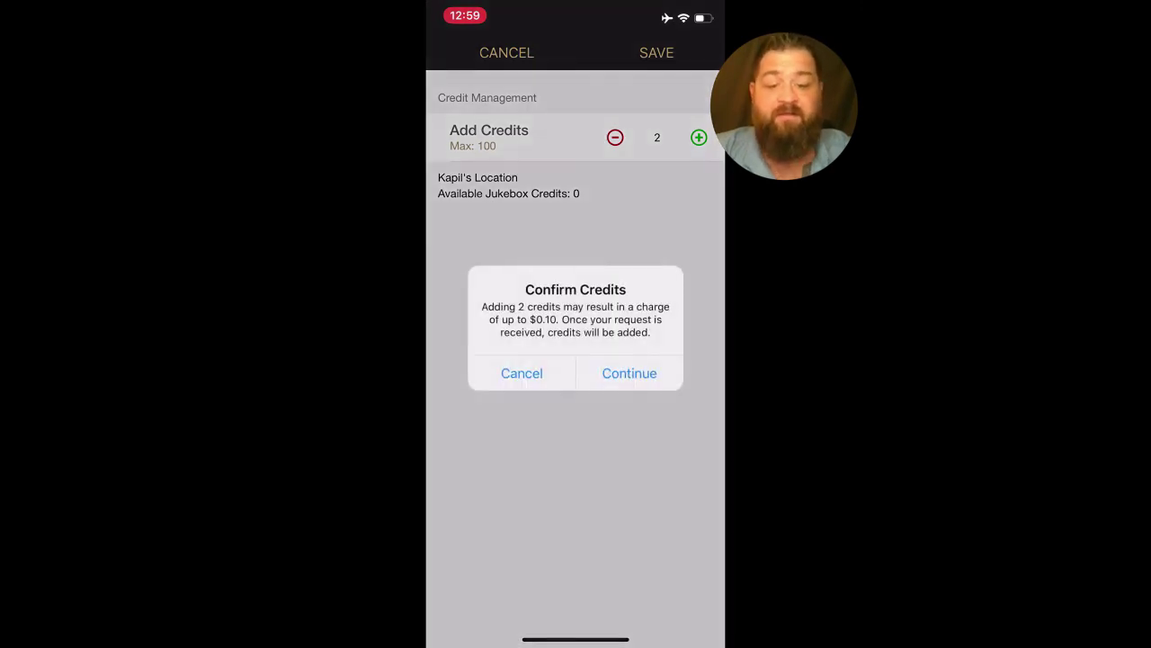
{"action": "left_click", "coordinate": [630, 372]}
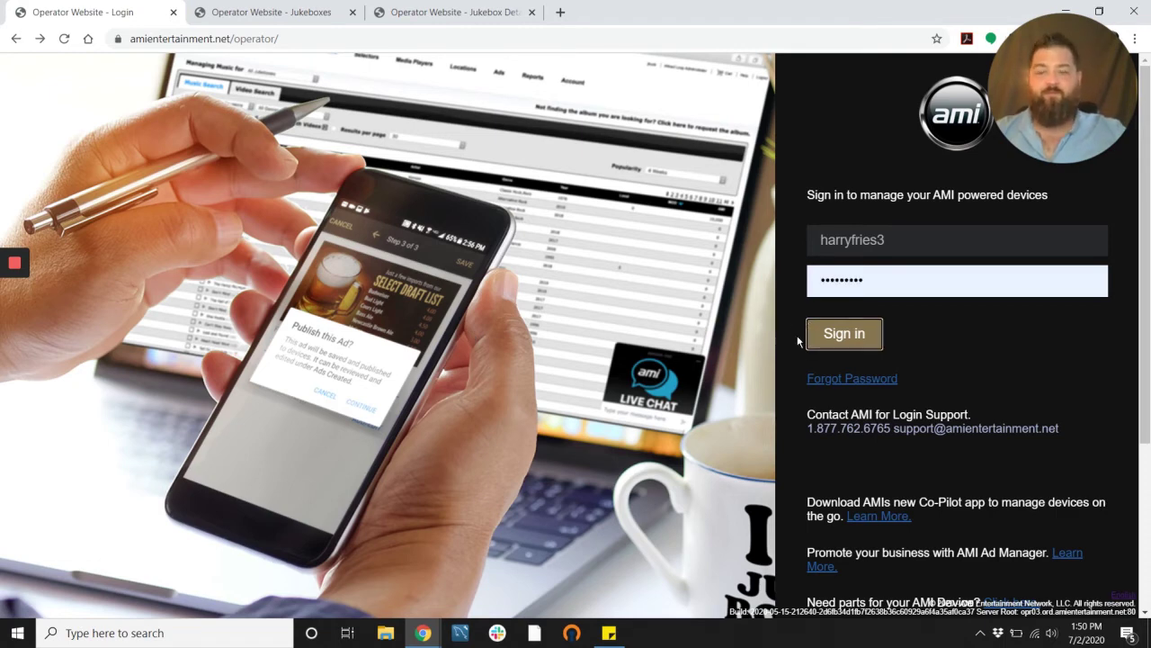
Step: Switch to the AMI operator website in the browser, sign in with the prefilled credentials, and list all jukeboxes
{"action": "left_click", "coordinate": [855, 335]}
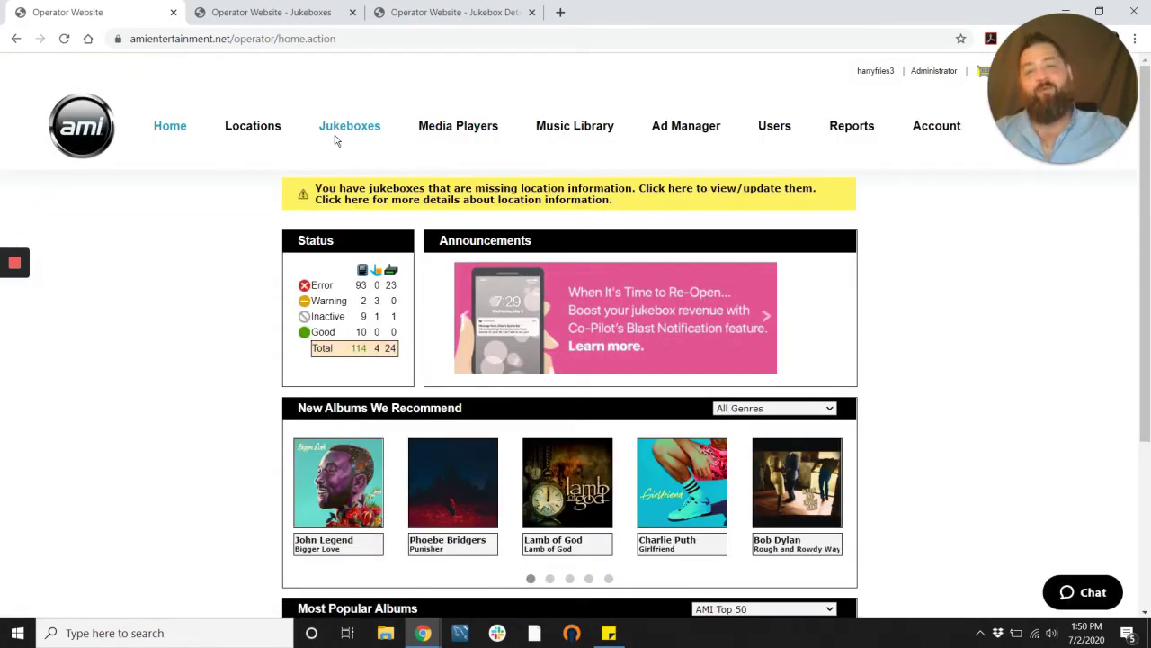
{"action": "mouse_move", "coordinate": [357, 135]}
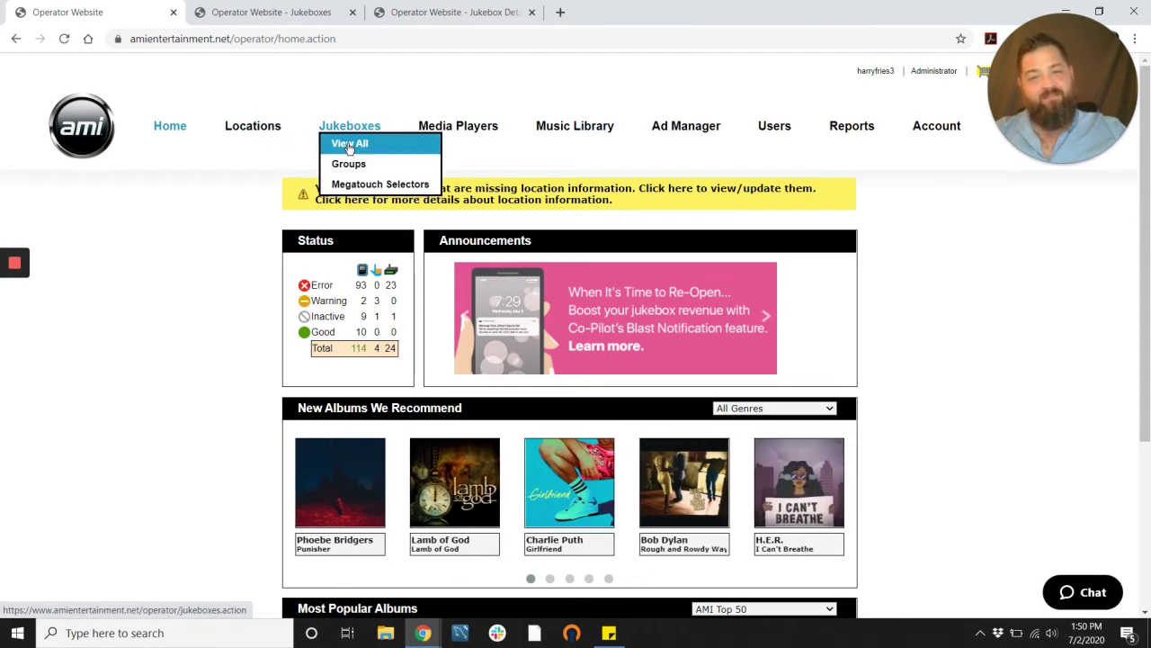
{"action": "left_click", "coordinate": [348, 146]}
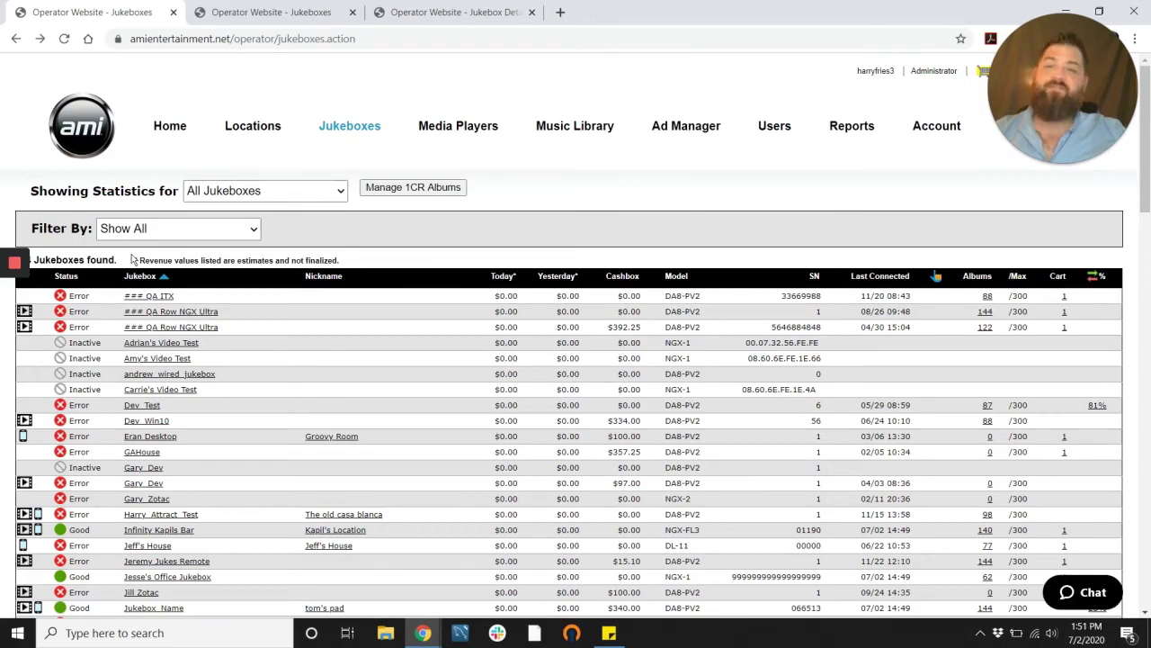
Step: Find the OBT_Win10 jukebox in the full jukebox list and open its details
{"action": "scroll", "coordinate": [131, 261], "scroll_direction": "down", "scroll_amount": 5}
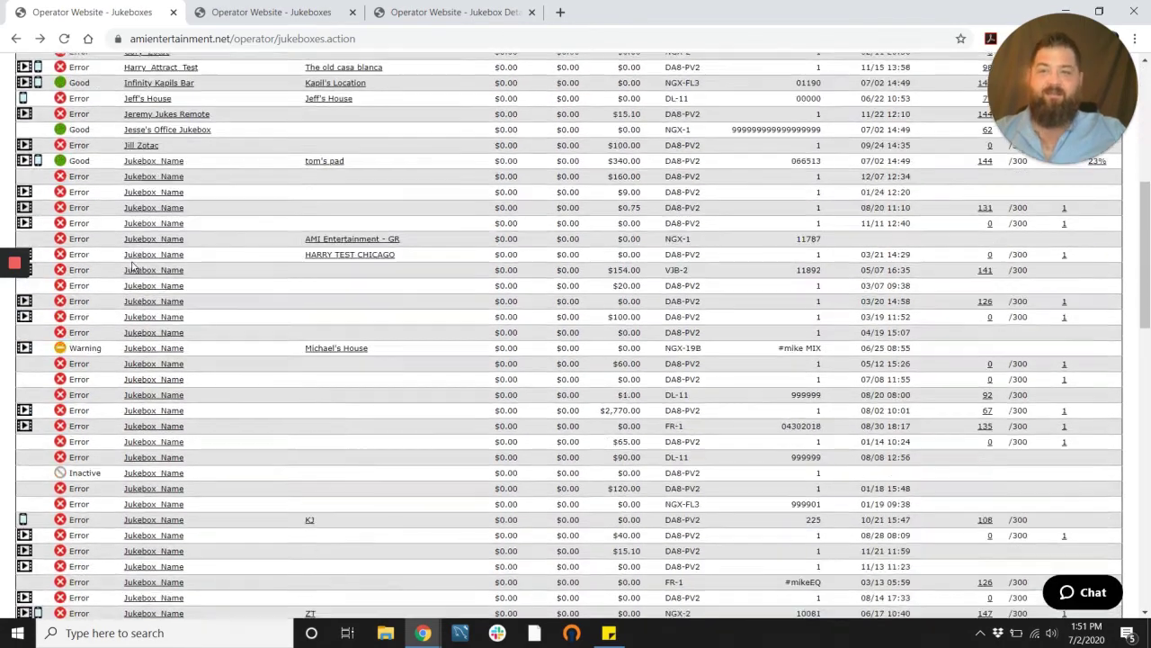
{"action": "scroll", "coordinate": [131, 267], "scroll_direction": "down", "scroll_amount": 5}
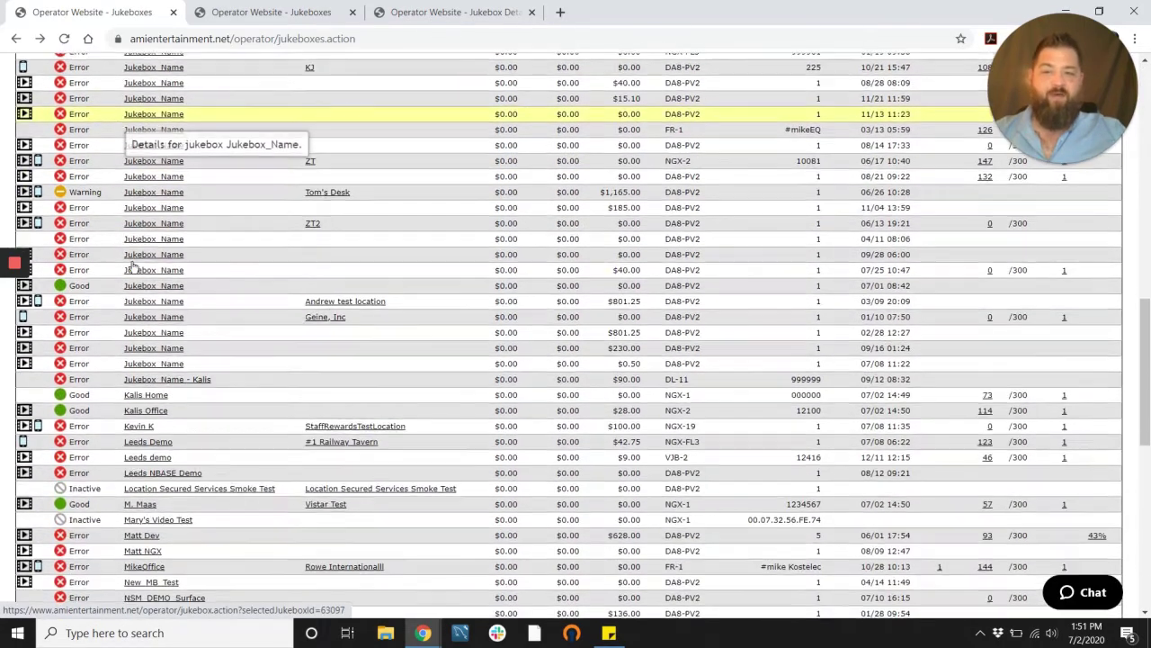
{"action": "scroll", "coordinate": [132, 267], "scroll_direction": "down", "scroll_amount": 6}
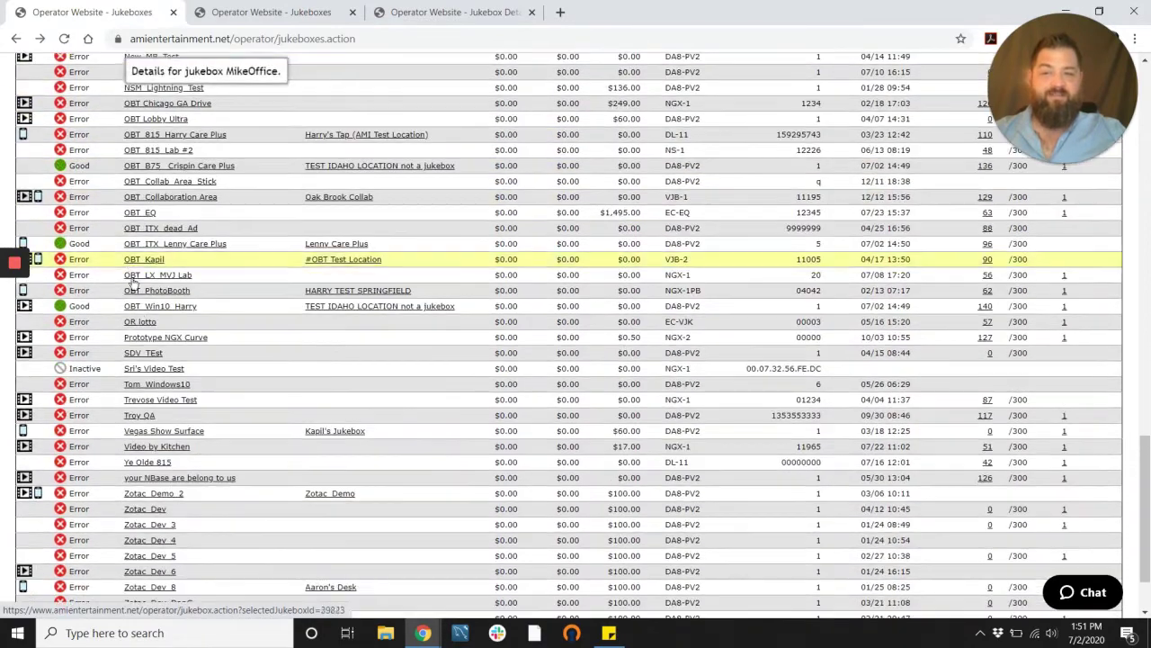
{"action": "left_click", "coordinate": [167, 312]}
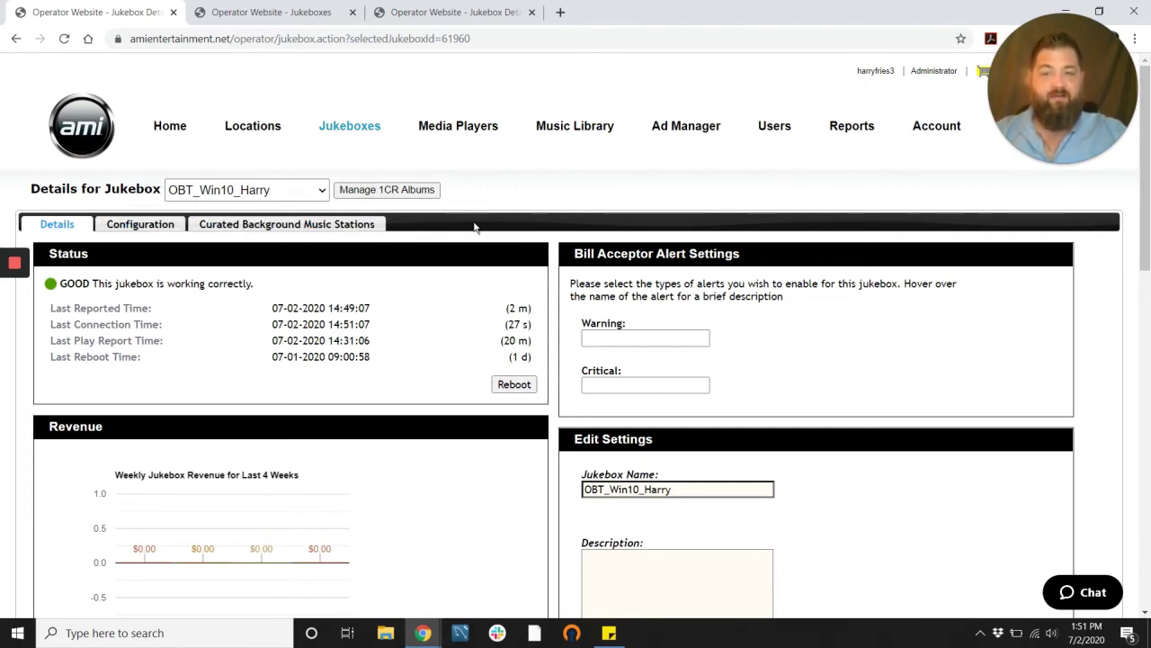
Step: Set the jukebox's credits to 15 in its Cash Management configuration and save the credit settings
{"action": "left_click", "coordinate": [130, 226]}
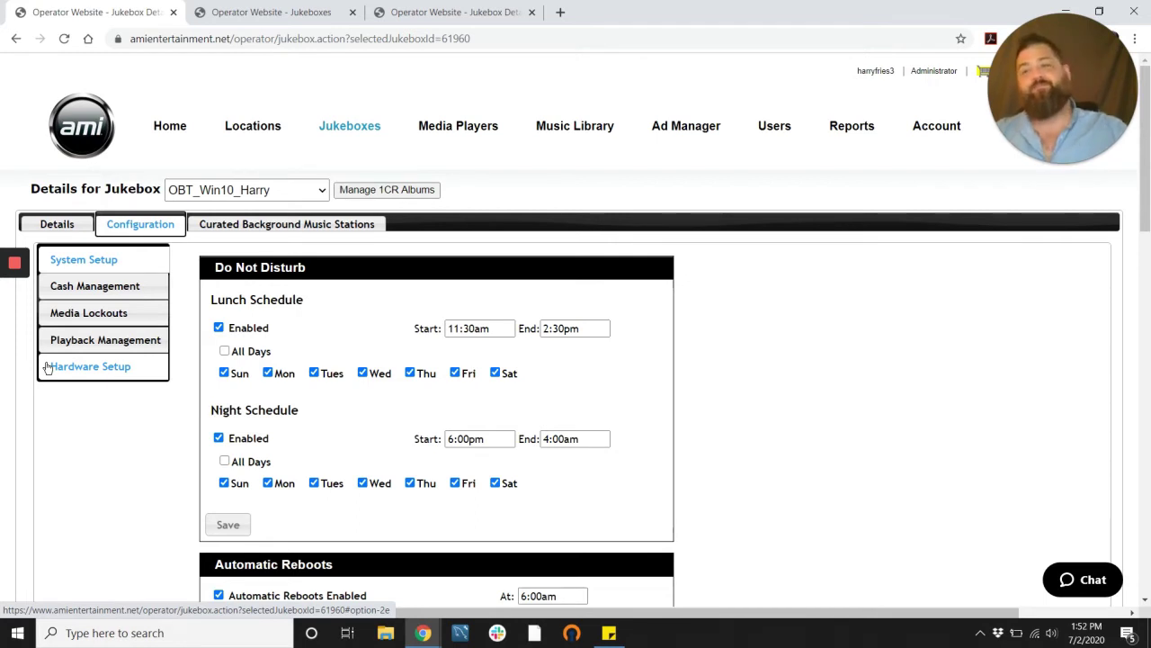
{"action": "left_click", "coordinate": [126, 292]}
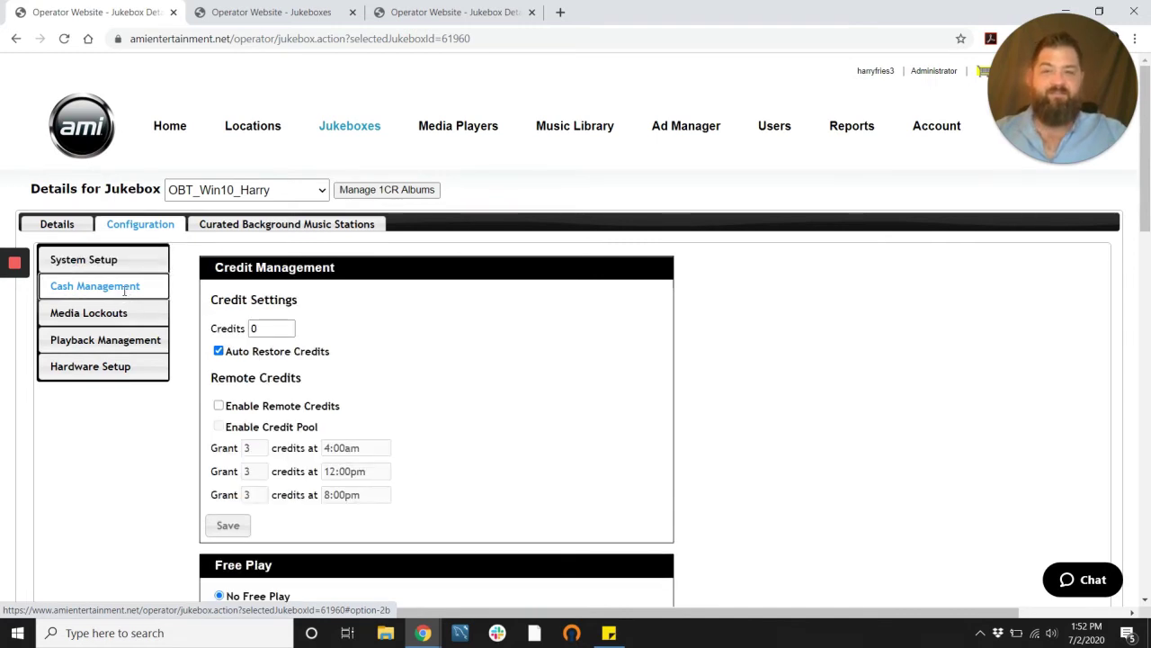
{"action": "left_click", "coordinate": [262, 328]}
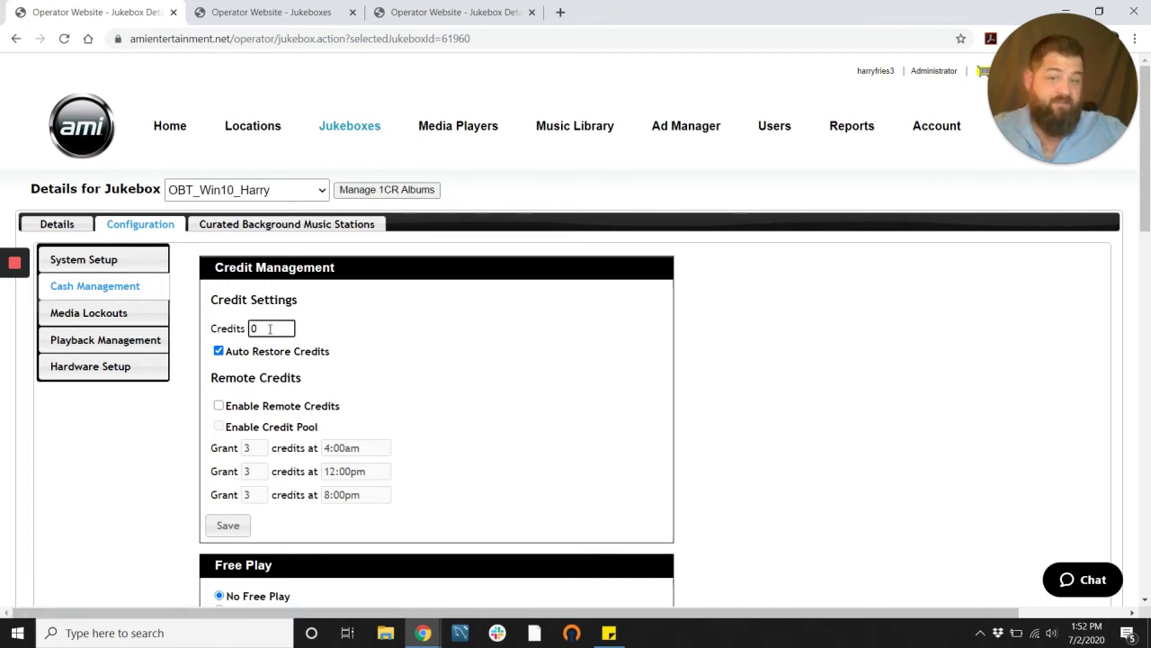
{"action": "key", "text": "BackSpace"}
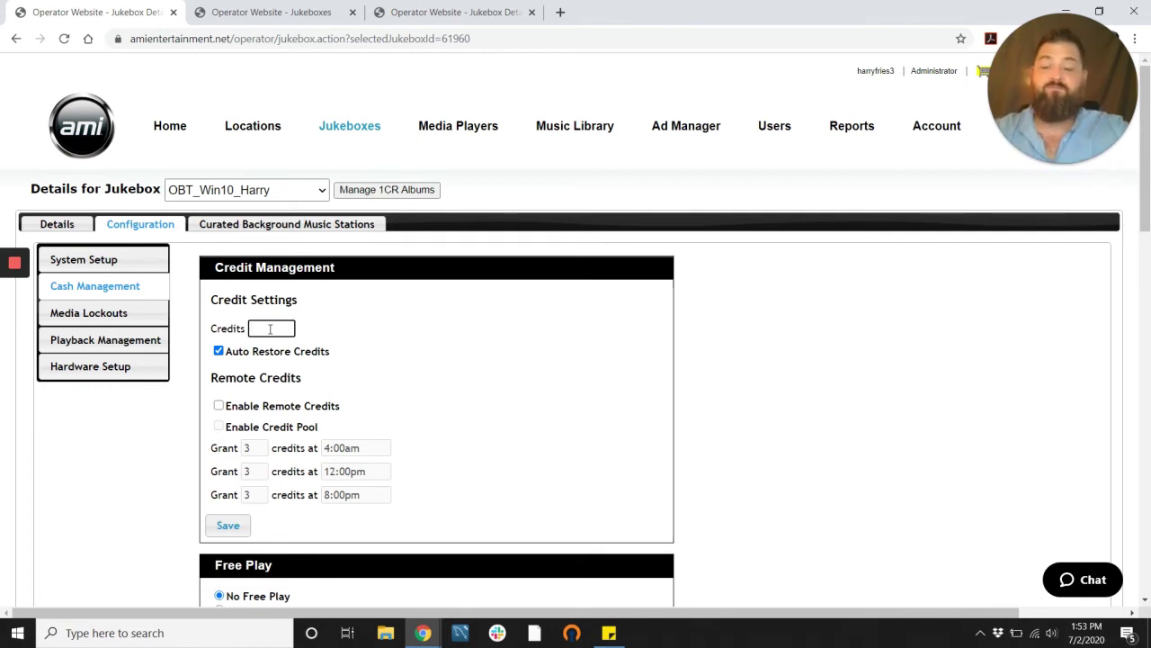
{"action": "type", "text": "15"}
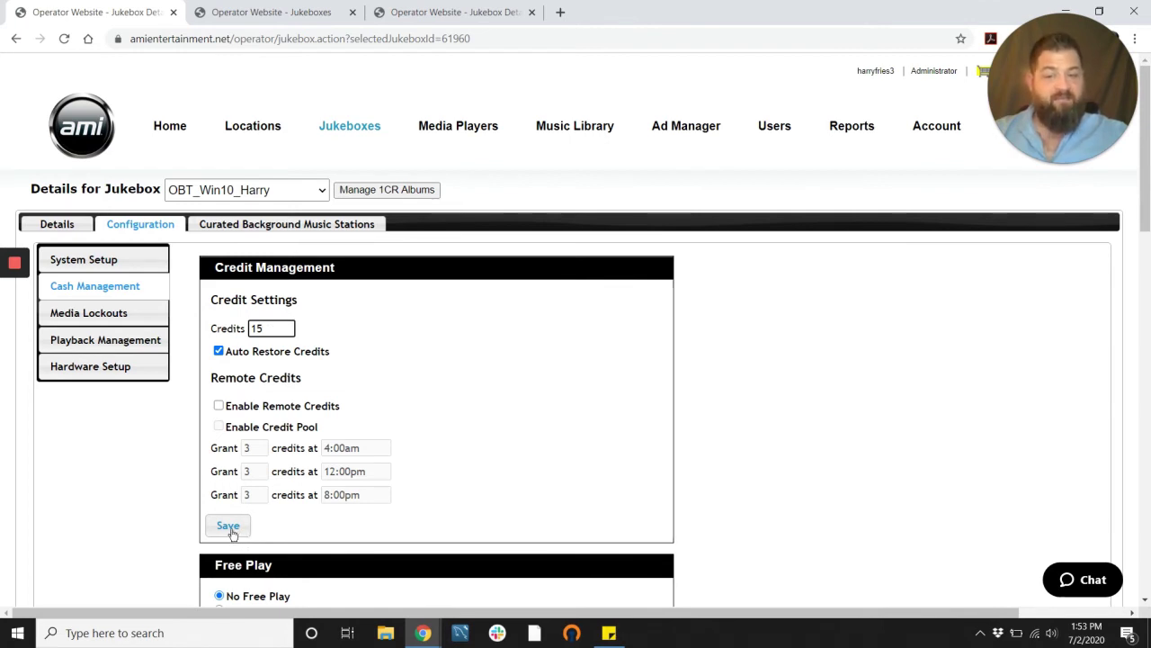
{"action": "left_click", "coordinate": [230, 529]}
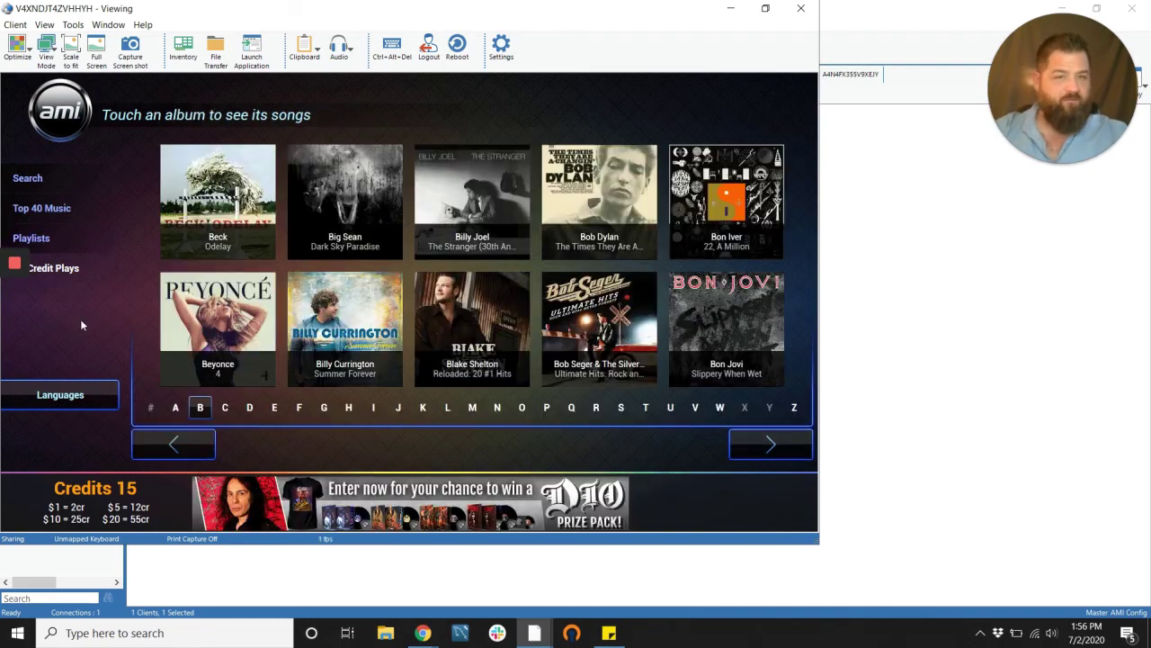
Step: Switch to the remote viewer of the jukebox and open Credit Management under Cash Management in Service Mode
{"action": "left_click", "coordinate": [81, 321]}
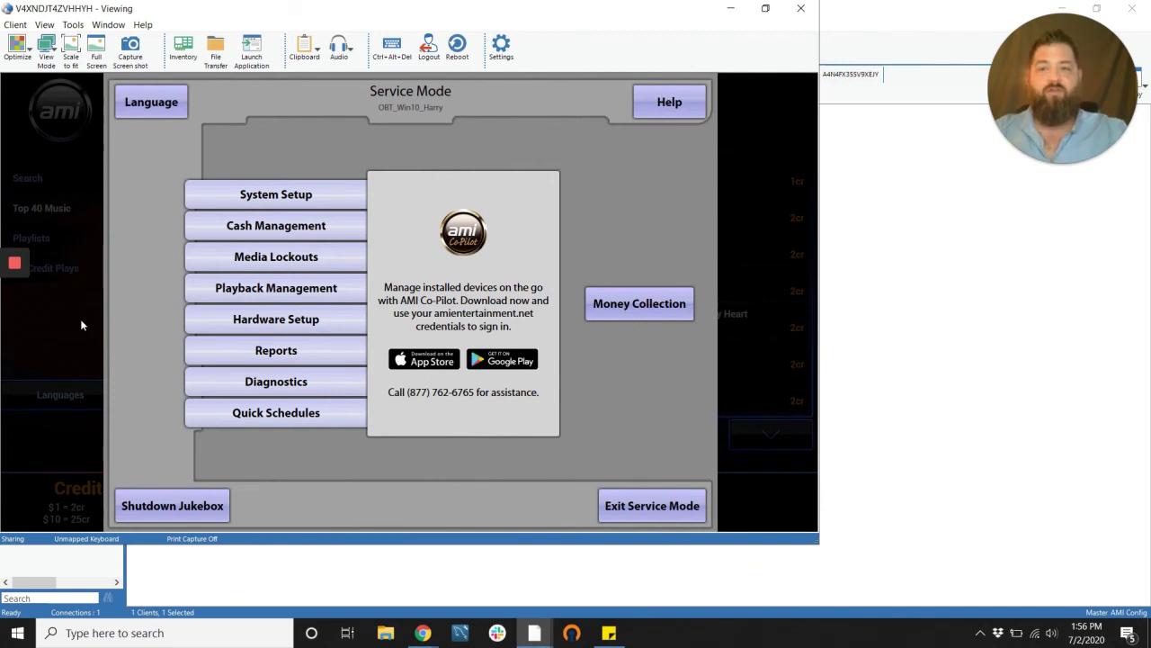
{"action": "left_click", "coordinate": [272, 229]}
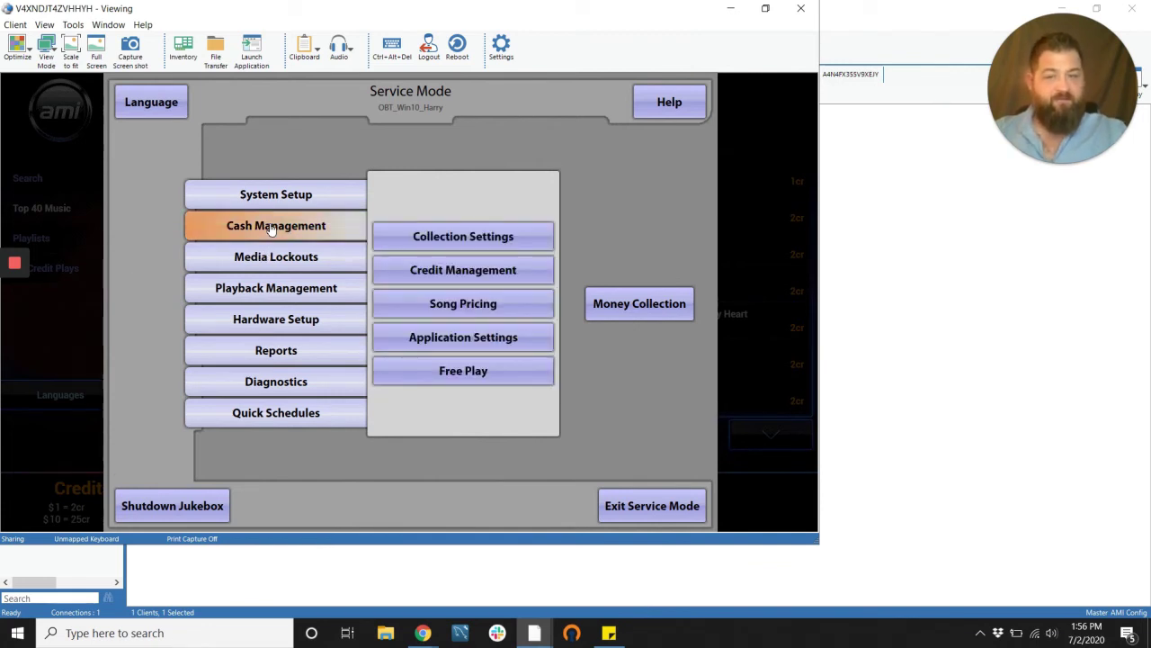
{"action": "left_click", "coordinate": [456, 275]}
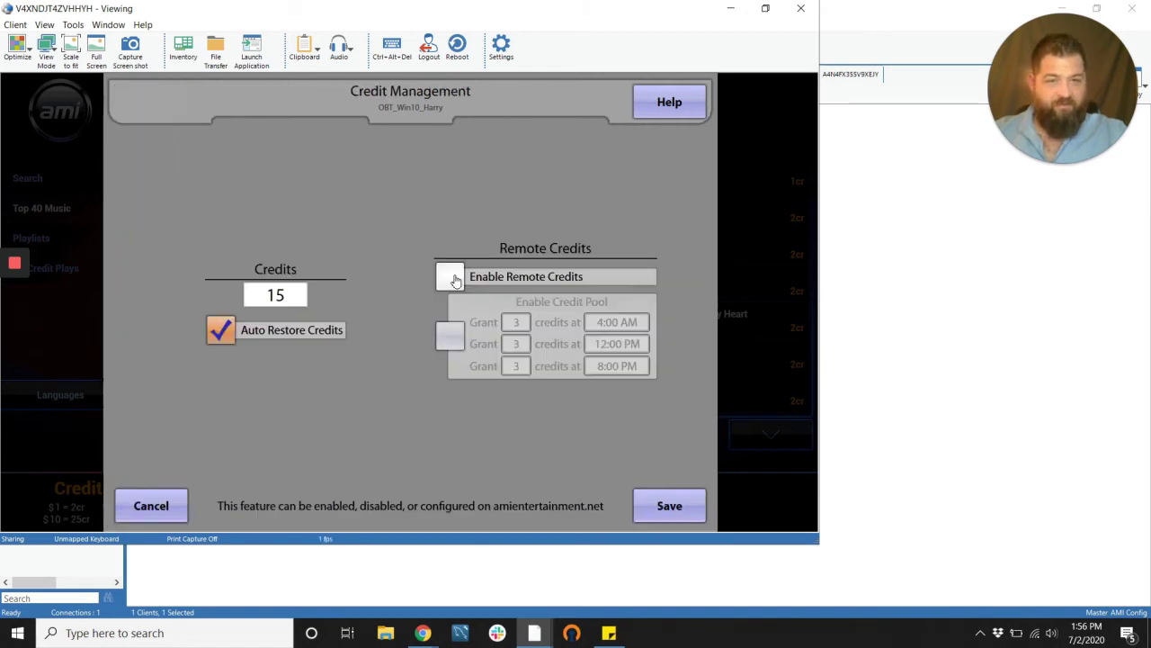
Step: Set the jukebox's credits to 20, save the Credit Management settings, and exit Service Mode
{"action": "left_click", "coordinate": [295, 298]}
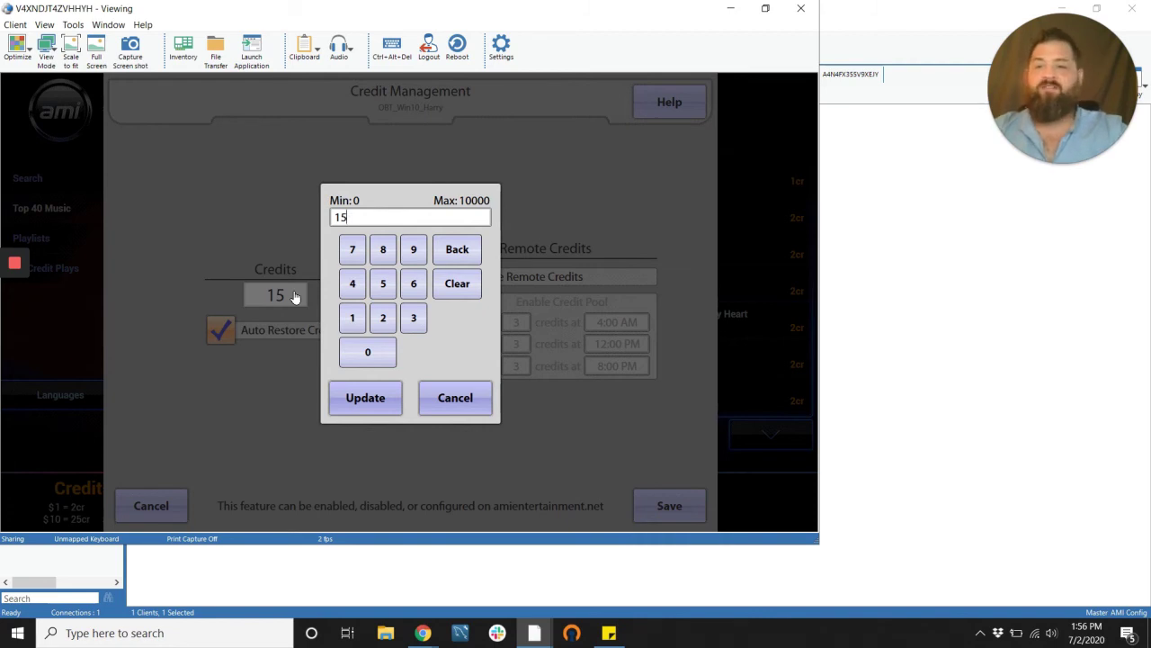
{"action": "key", "text": "BackSpace"}
{"action": "key", "text": "BackSpace"}
{"action": "type", "text": "20"}
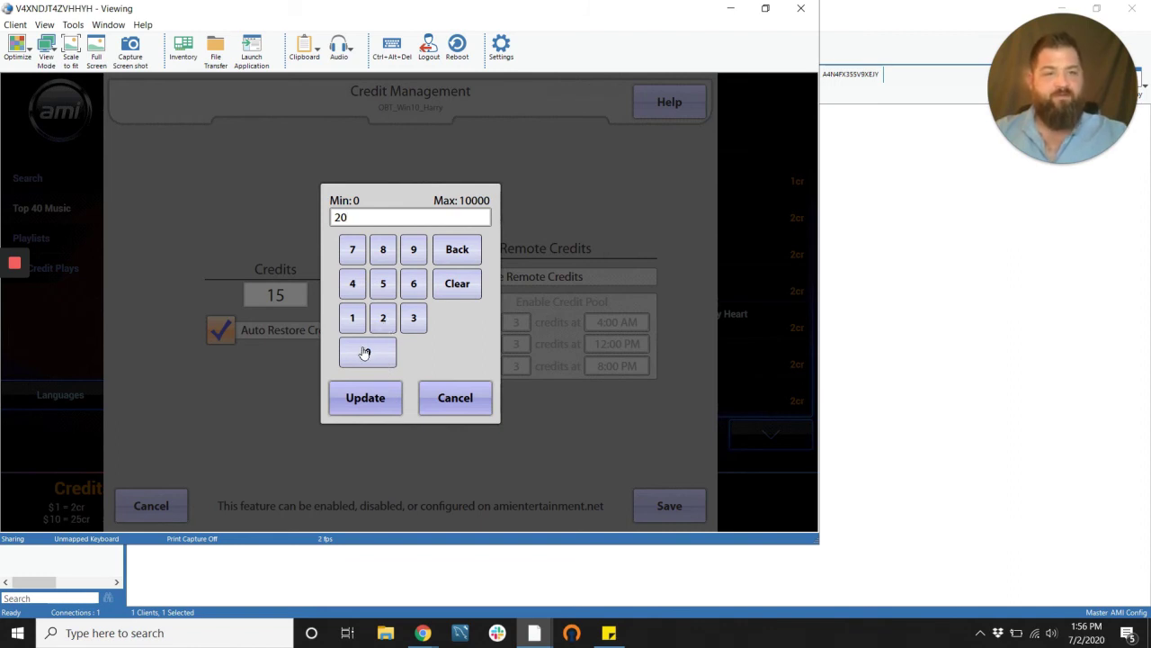
{"action": "left_click", "coordinate": [350, 401]}
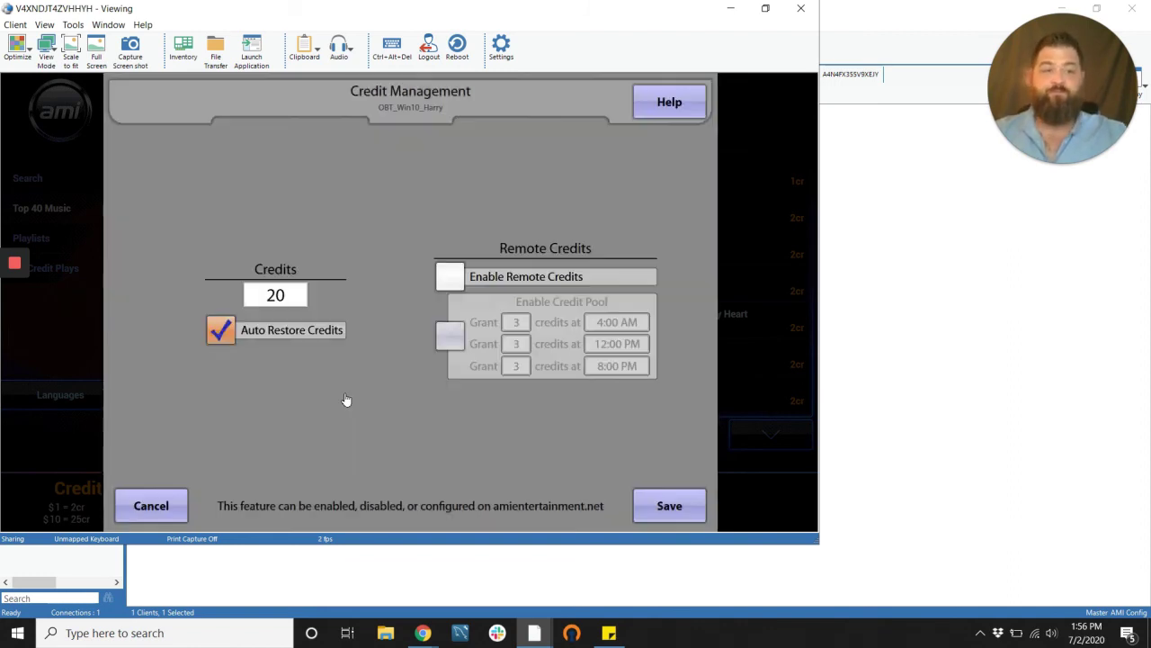
{"action": "left_click", "coordinate": [666, 507]}
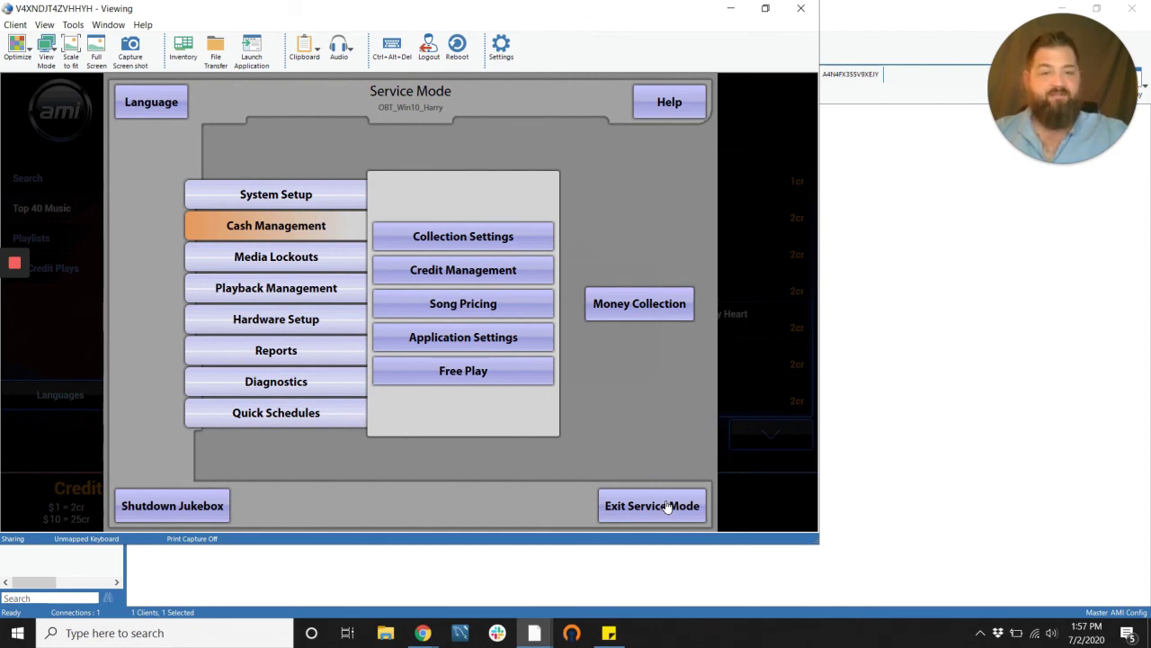
{"action": "left_click", "coordinate": [667, 507]}
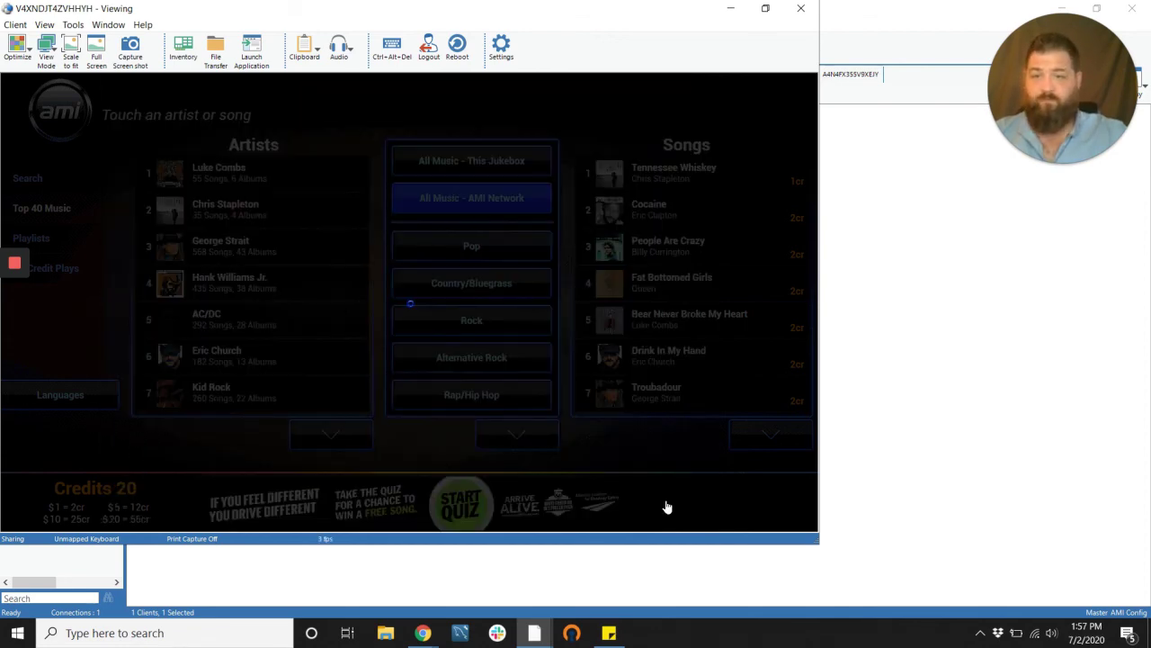